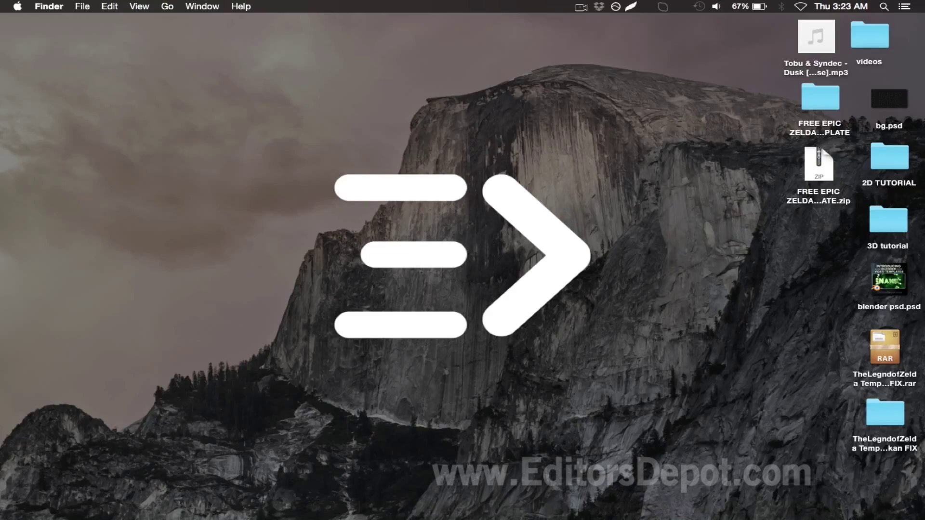
Restore the Cinema 4D window, scrub to frame 222 and select the EDIT TEXT object.
mouse_move(770, 517)
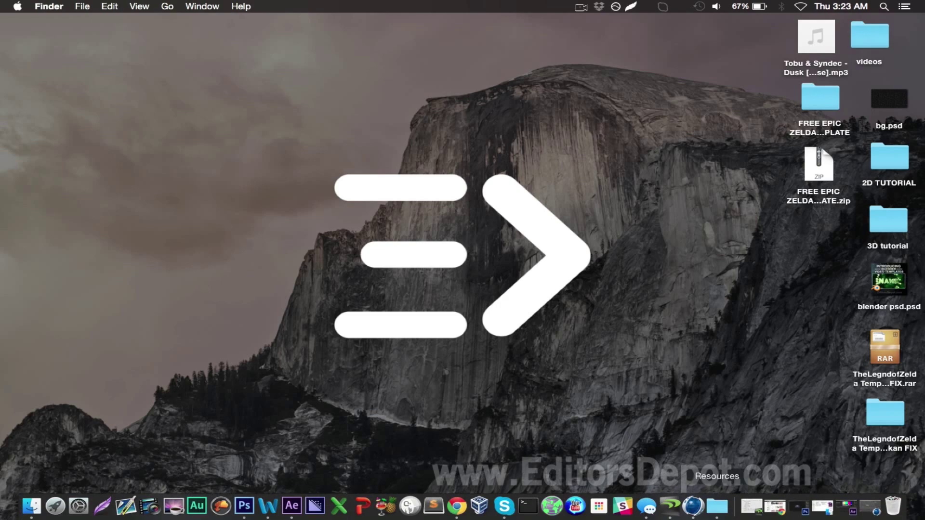
click(870, 506)
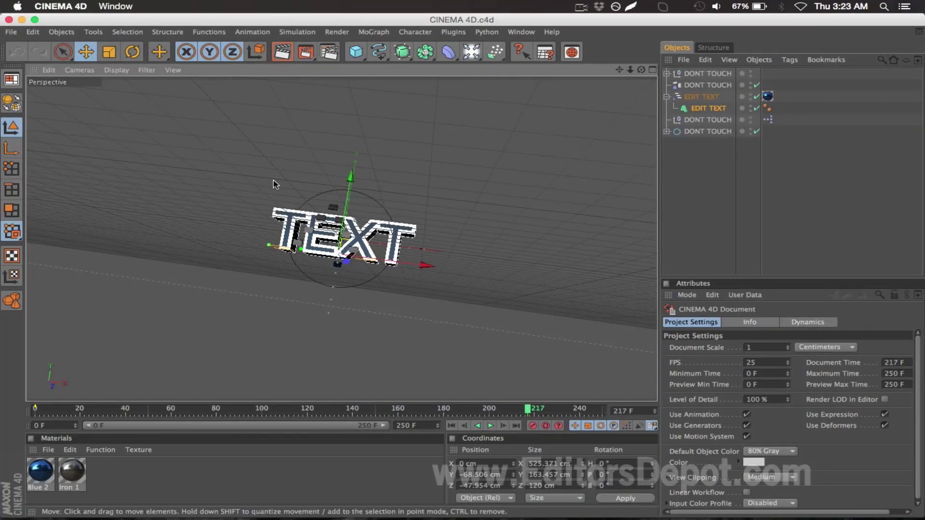
drag(294, 411, 452, 383)
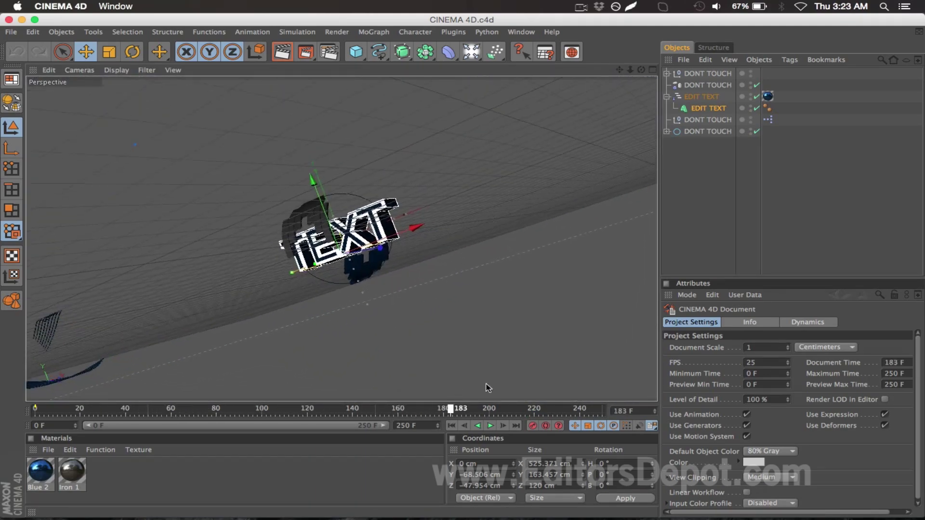
drag(515, 383, 538, 383)
click(709, 105)
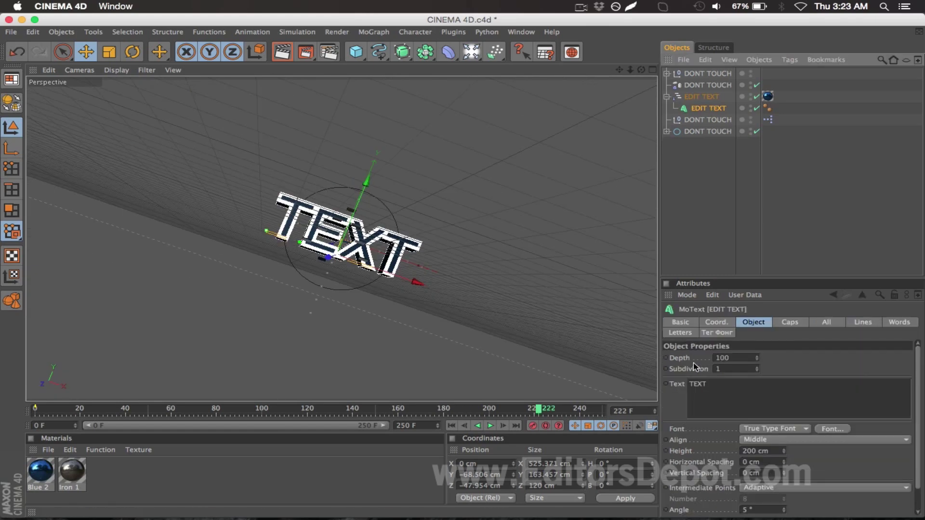
Replace the word TEXT with EDITORS DEPOT in the MoText Text field.
double_click(700, 383)
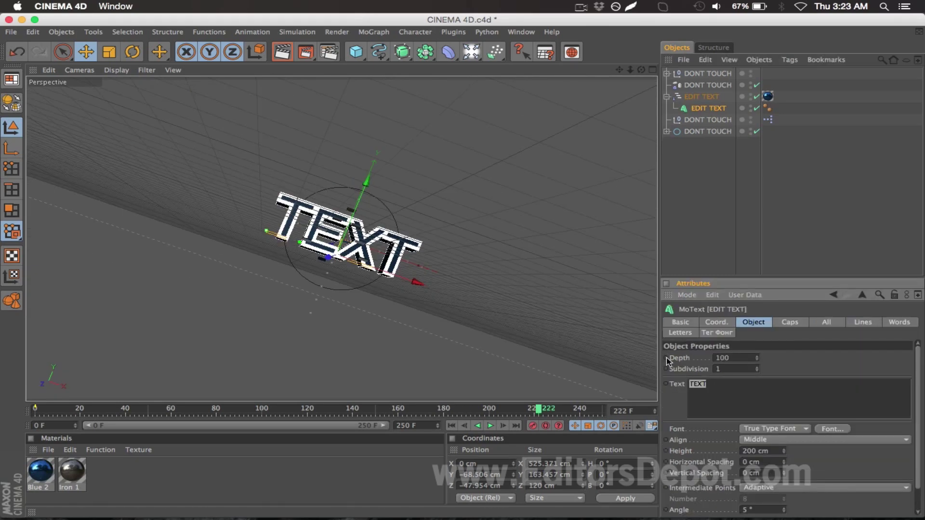
text(EDITOR SDEPOT)
key(BackSpace)
key(BackSpace)
key(BackSpace)
key(BackSpace)
key(BackSpace)
key(BackSpace)
key(BackSpace)
text(S DEPOT)
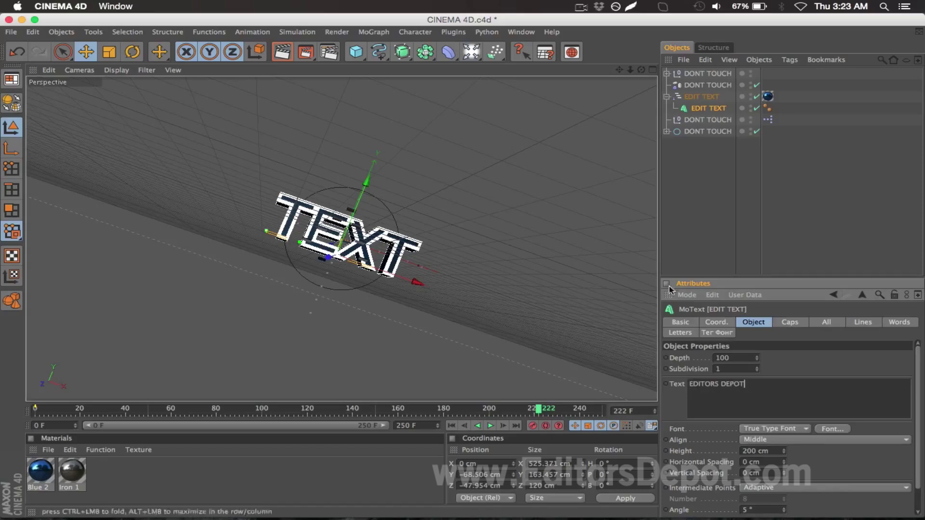
click(677, 262)
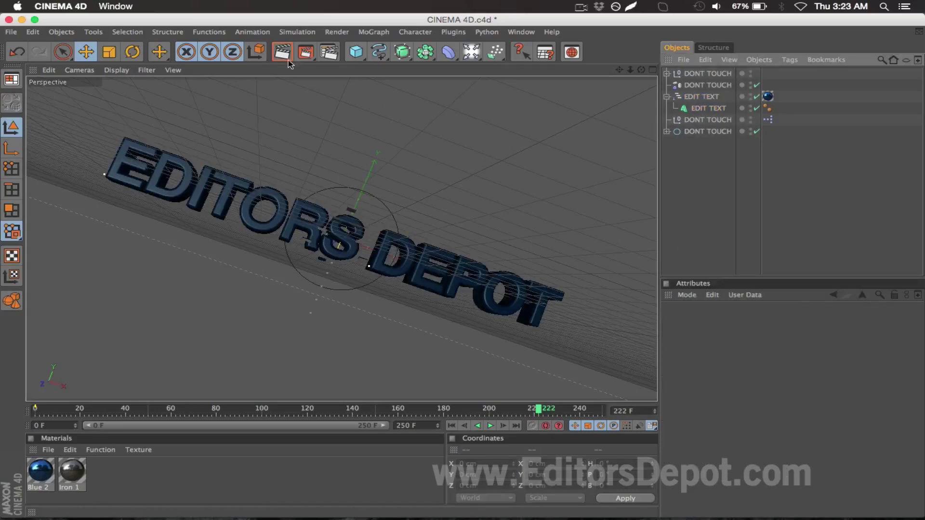
click(708, 108)
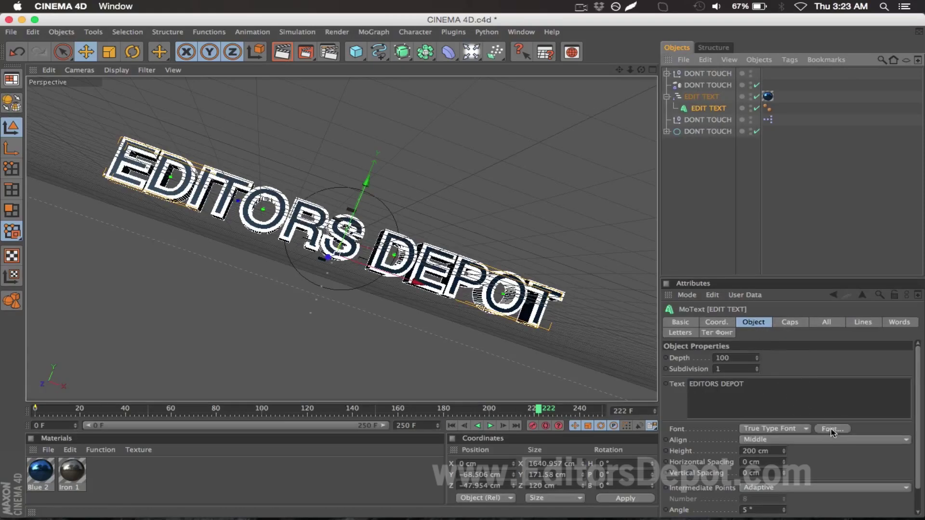
Set the title's font to ! PEPSI ! from the Fonts panel.
click(832, 430)
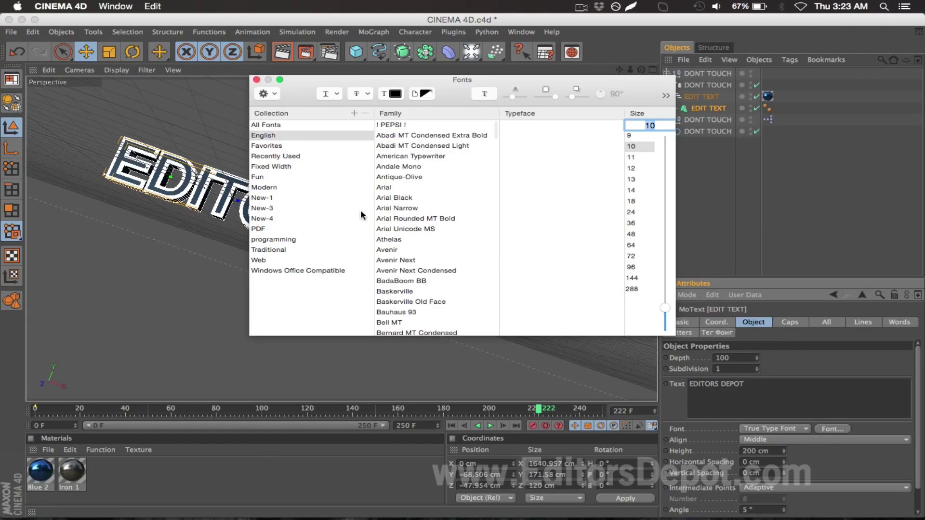
scroll(390, 154, up, 3)
click(384, 134)
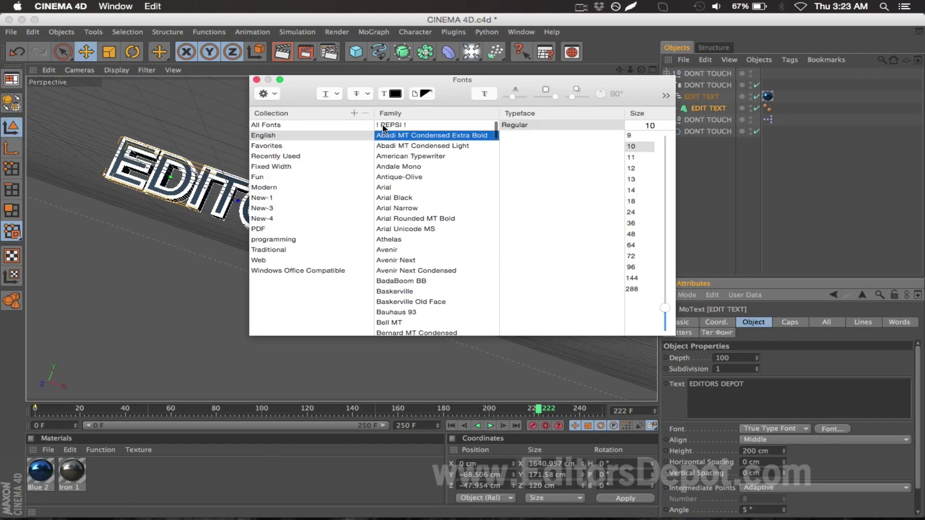
click(383, 125)
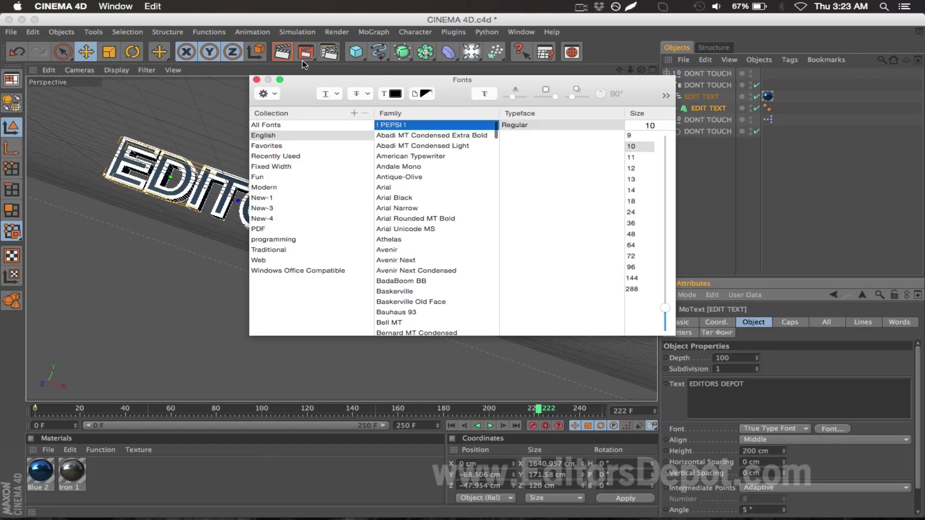
click(256, 79)
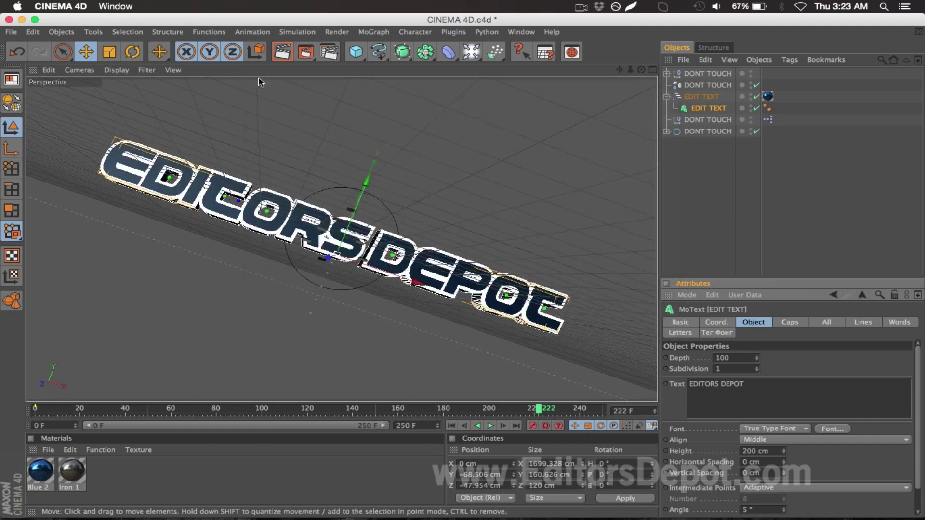
Test-render the active view, dismissing the Texture Error warning.
click(283, 53)
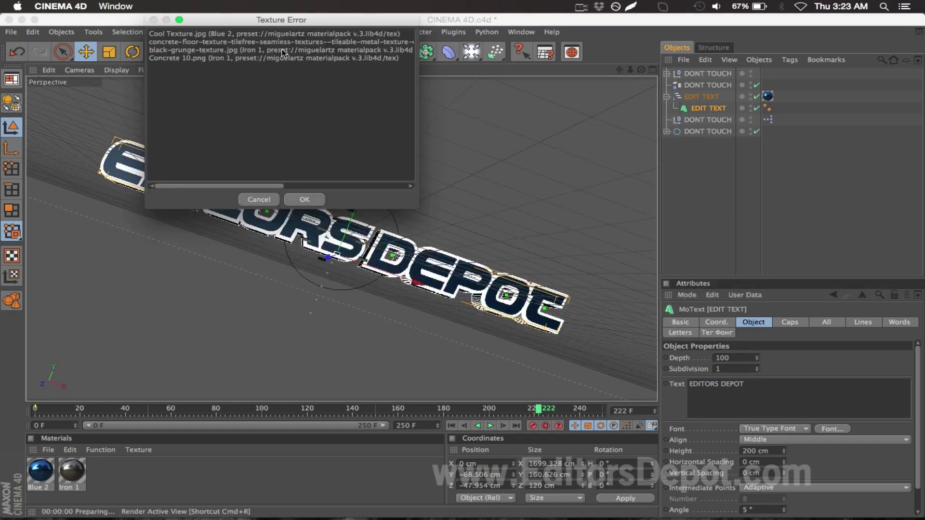
key(Return)
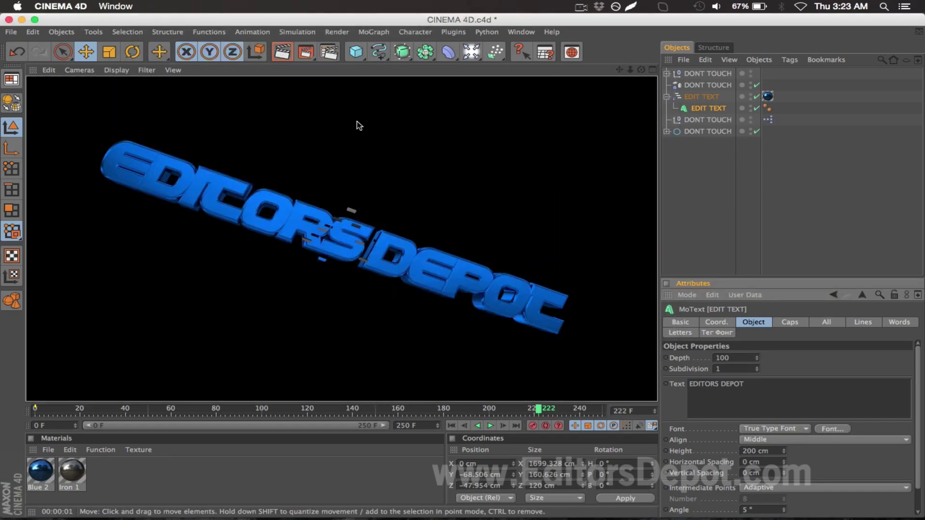
click(392, 131)
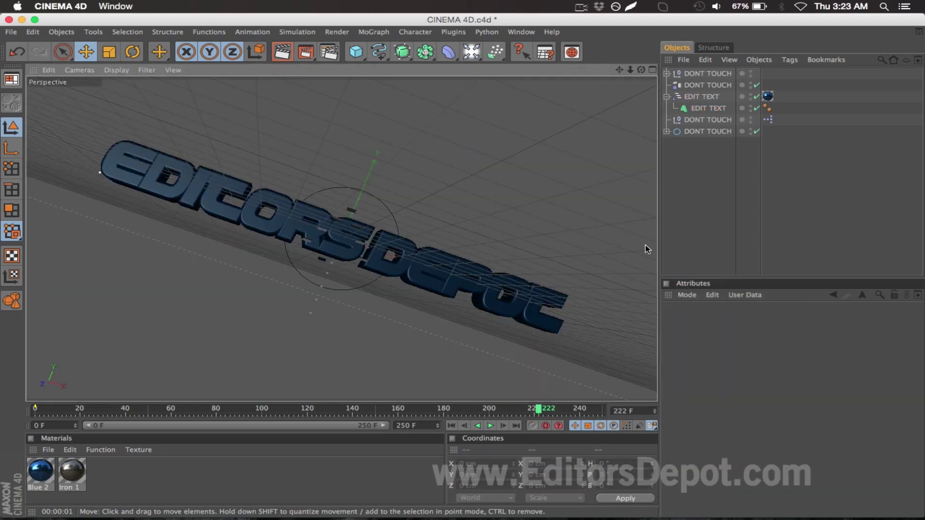
Set the Blue 2 material's Color to red, R 219 G 37 B 0.
drag(342, 410, 230, 411)
drag(116, 412, 255, 412)
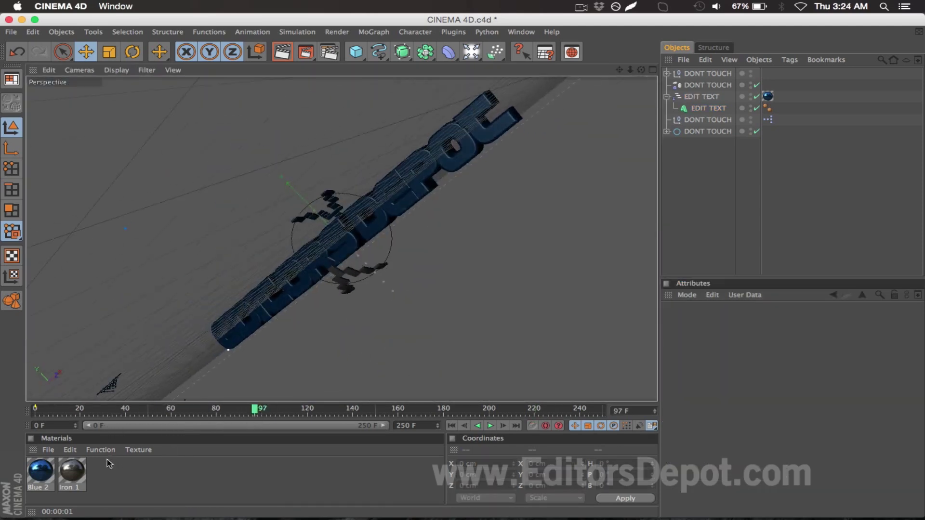
double_click(39, 472)
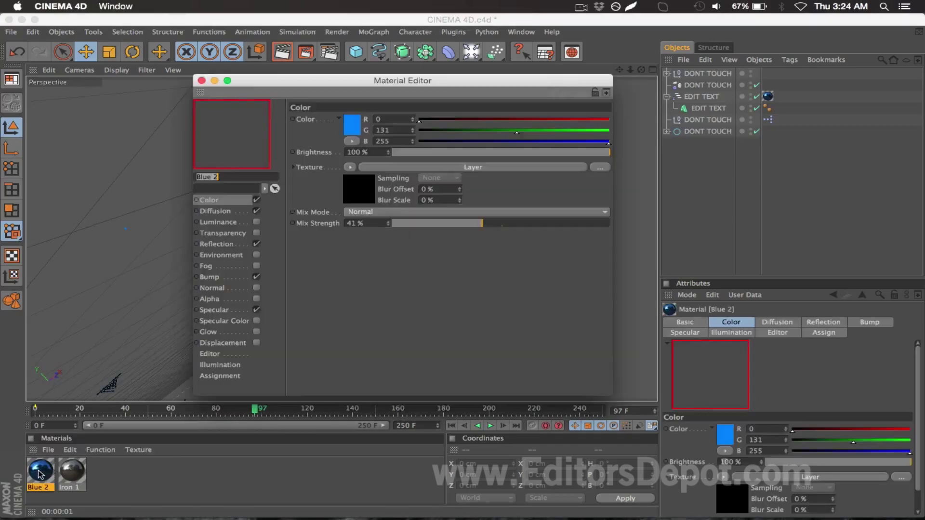
click(447, 130)
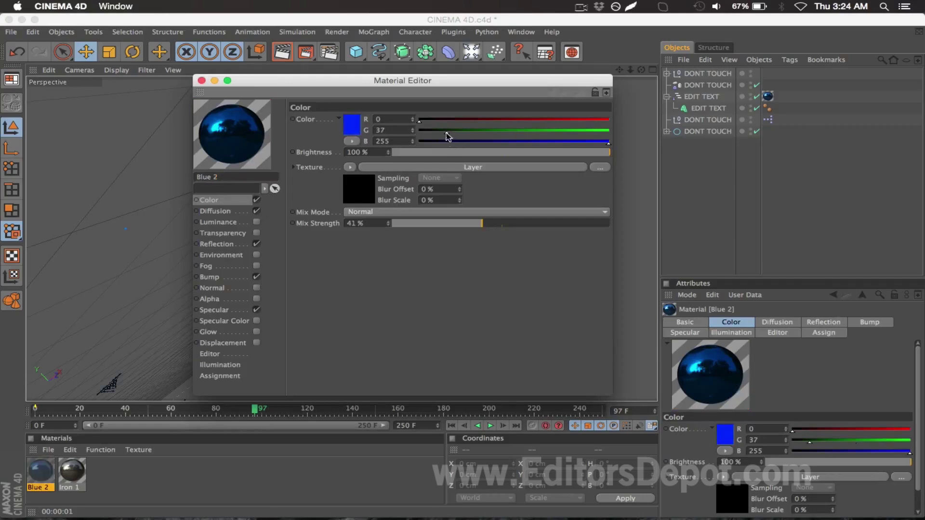
click(415, 141)
drag(420, 120, 582, 120)
click(201, 80)
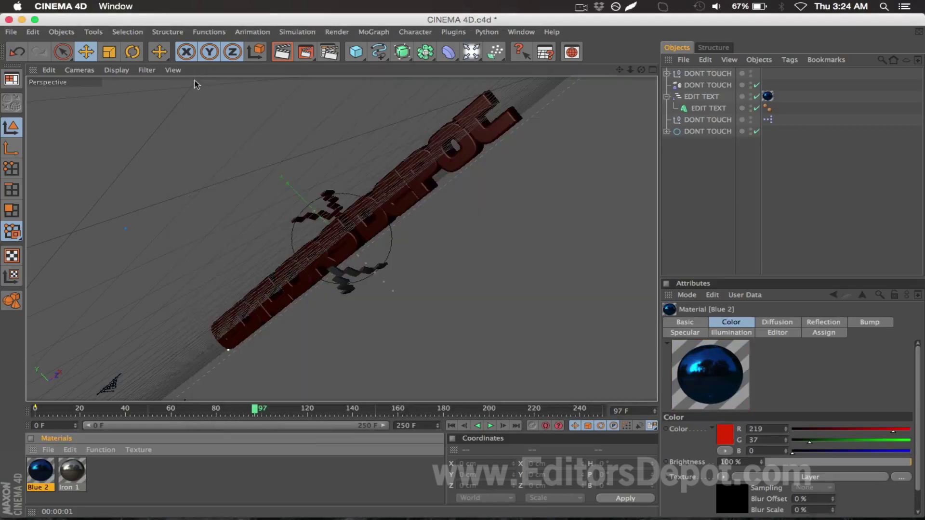
Set the Blue 2 reflection colour to magenta, R 225 G 43 B 249.
click(685, 321)
click(766, 322)
click(814, 322)
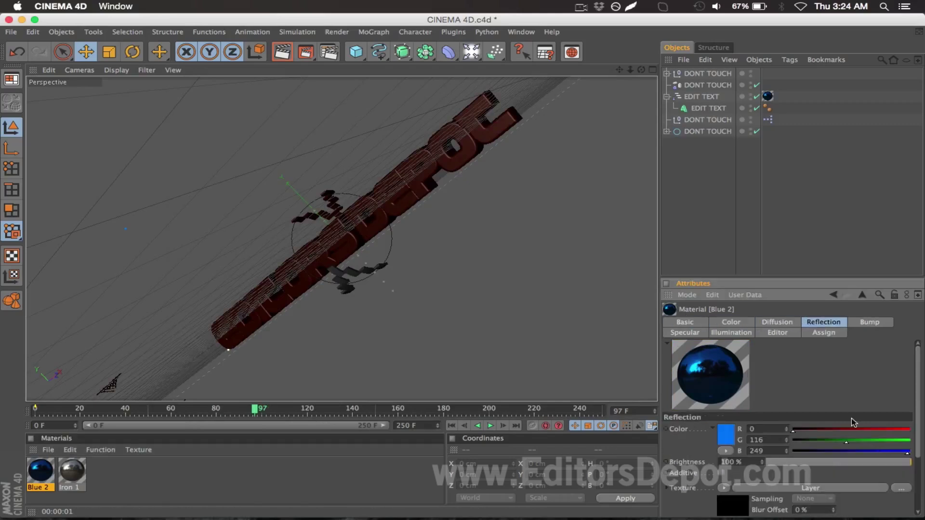
drag(867, 429, 813, 440)
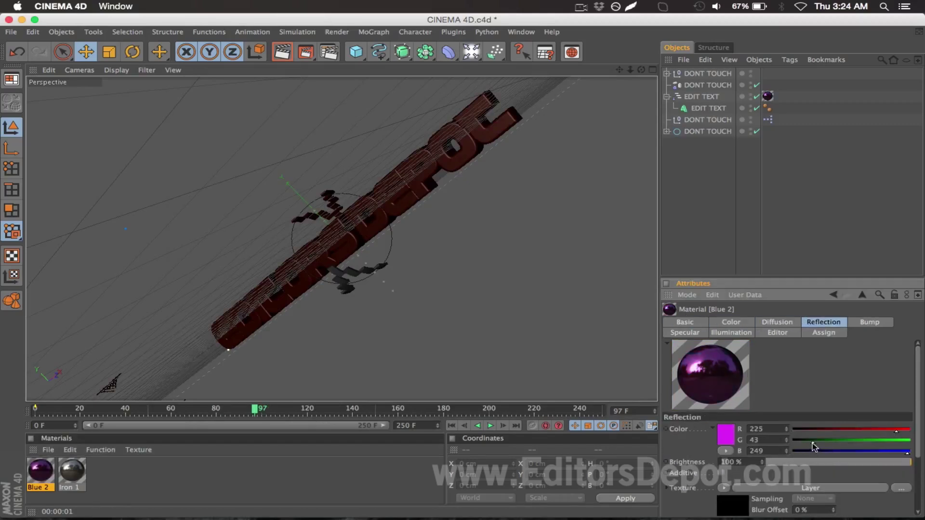
Review the Blue 2 material's channel settings, ending back on Reflection.
double_click(38, 472)
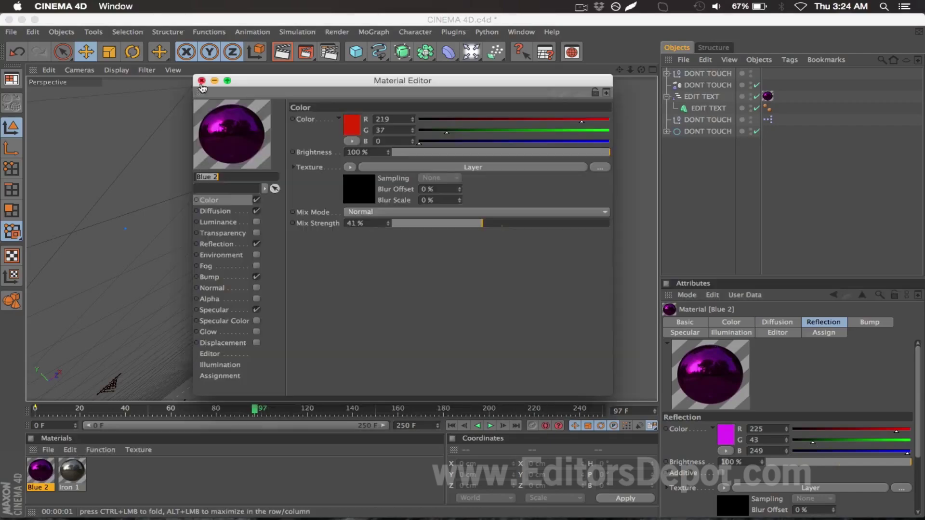
click(201, 80)
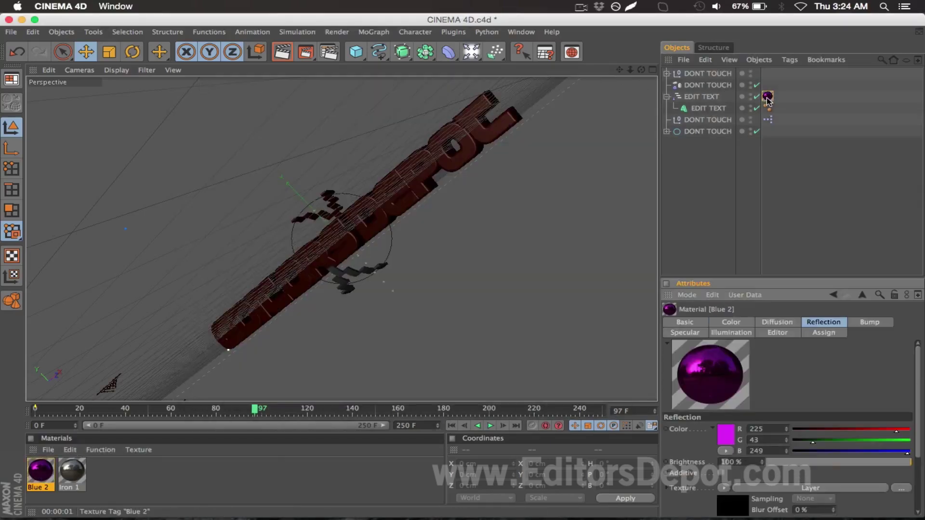
click(684, 321)
click(731, 322)
click(770, 324)
click(731, 321)
click(823, 322)
click(867, 322)
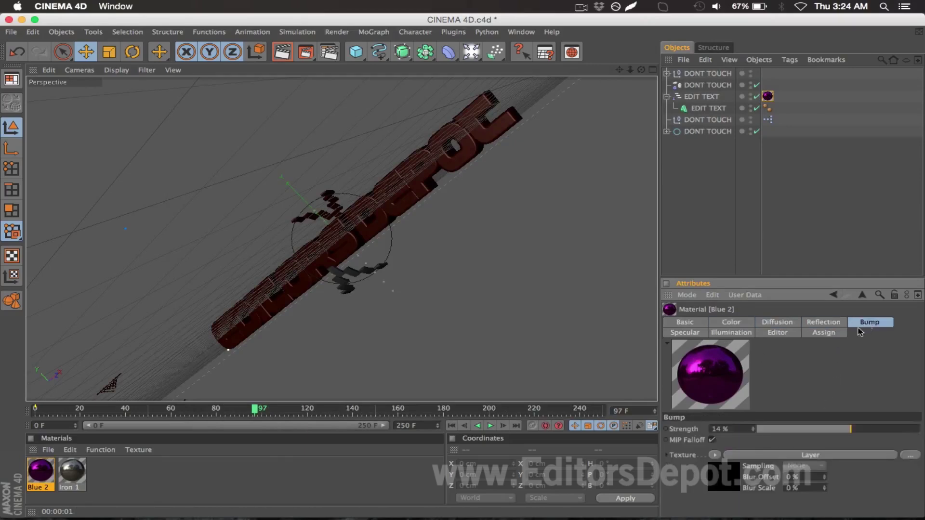
click(840, 333)
click(789, 334)
click(747, 330)
click(699, 330)
click(697, 323)
click(729, 323)
click(768, 323)
click(816, 323)
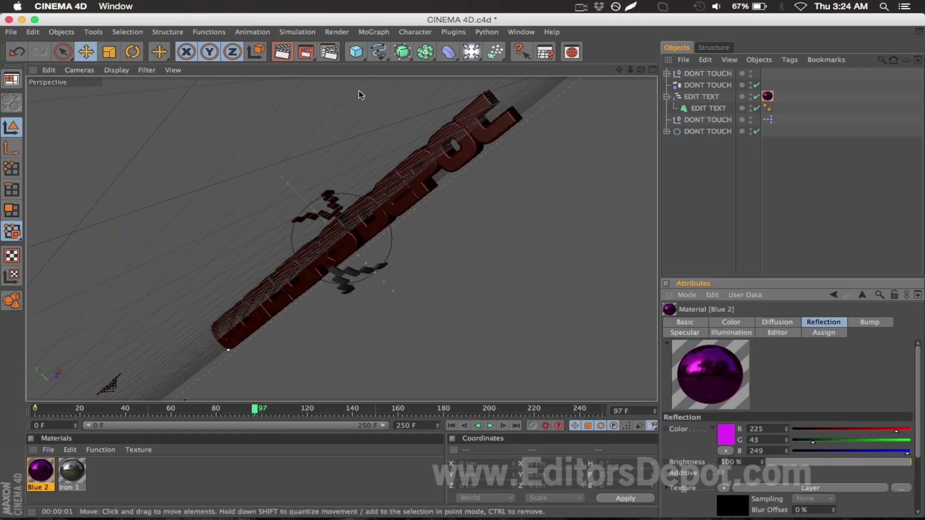
click(280, 52)
key(Return)
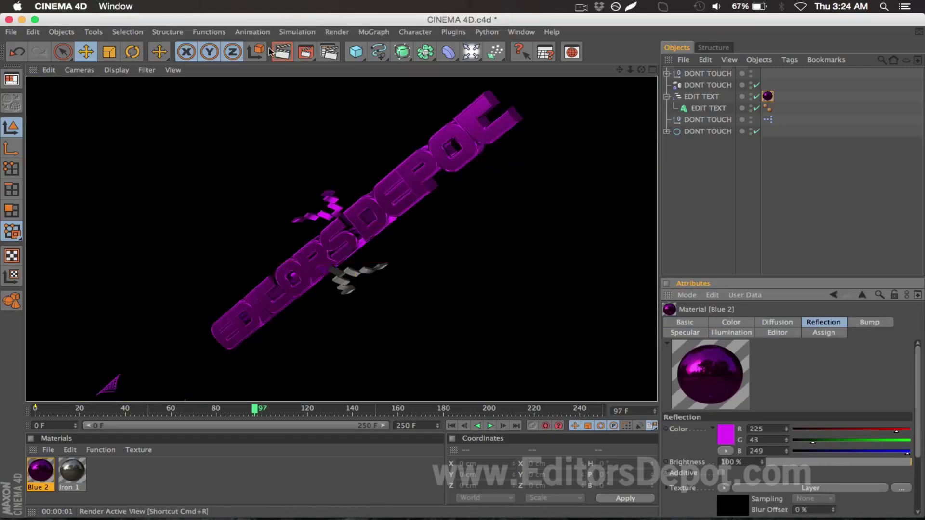
click(279, 151)
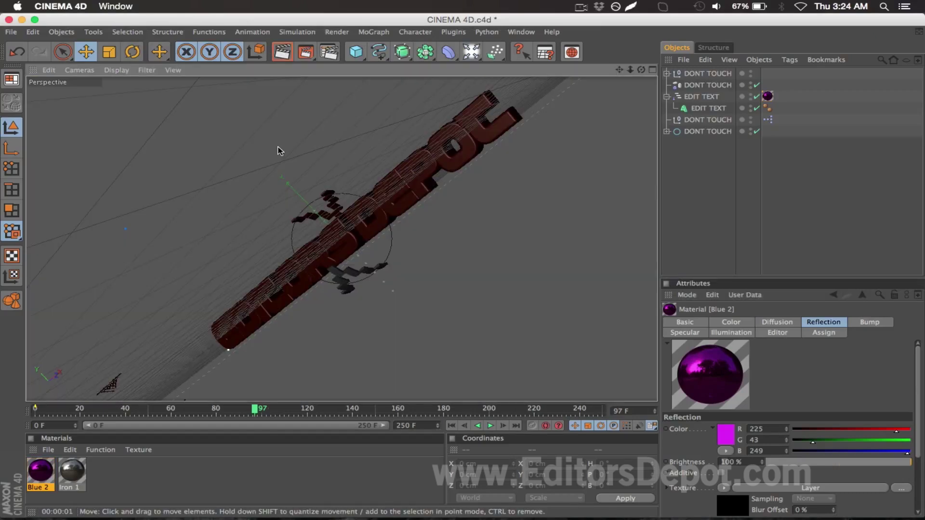
click(352, 408)
mouse_move(353, 407)
mouse_down()
mouse_move(568, 408)
mouse_move(495, 408)
mouse_up()
Confirm 1280x720 all-frames output and set the Save format to QuickTime Movie.
click(329, 51)
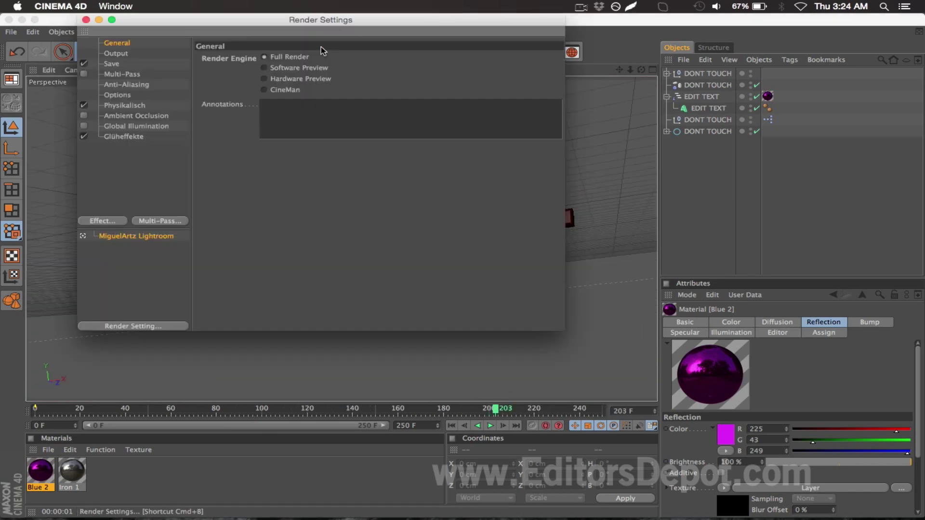
click(155, 54)
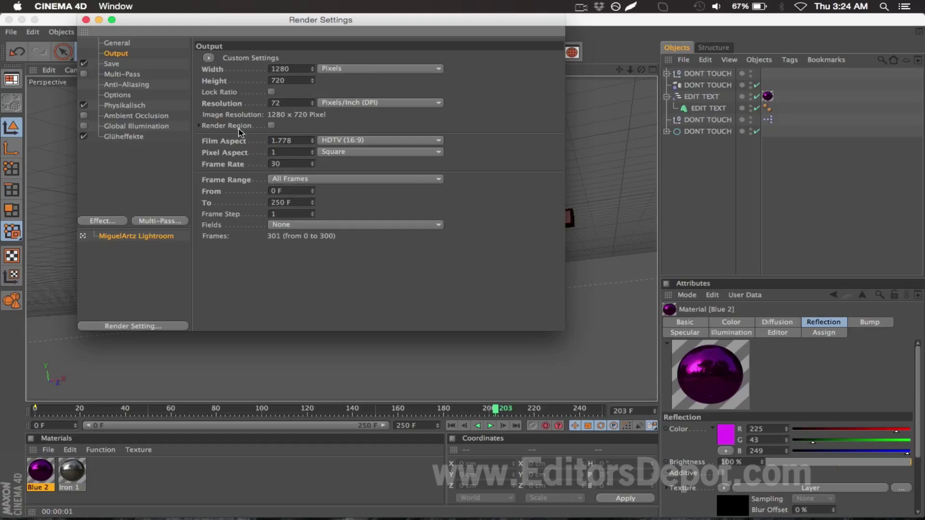
click(113, 63)
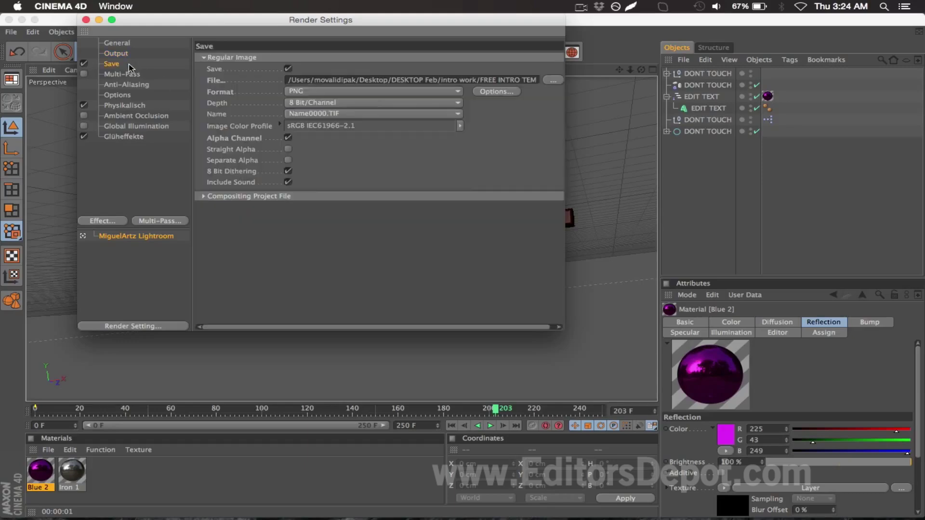
click(295, 94)
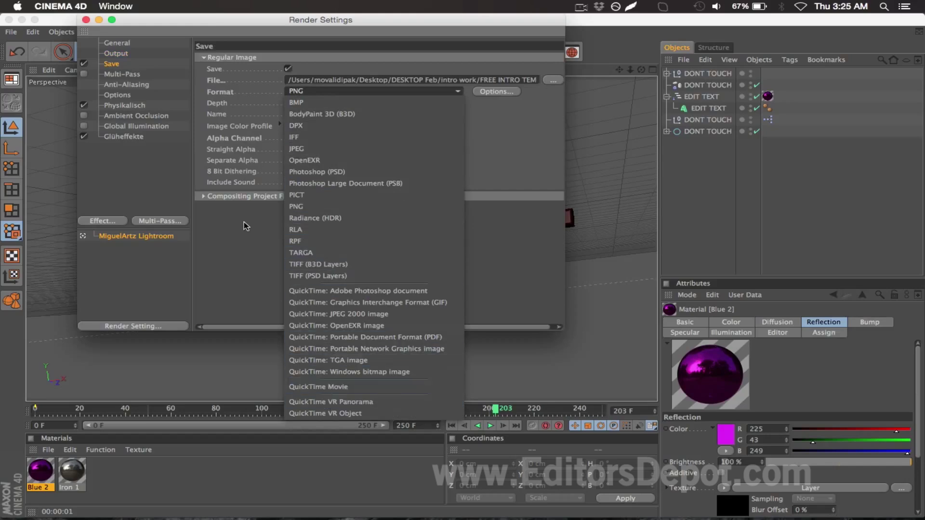
click(276, 289)
click(299, 91)
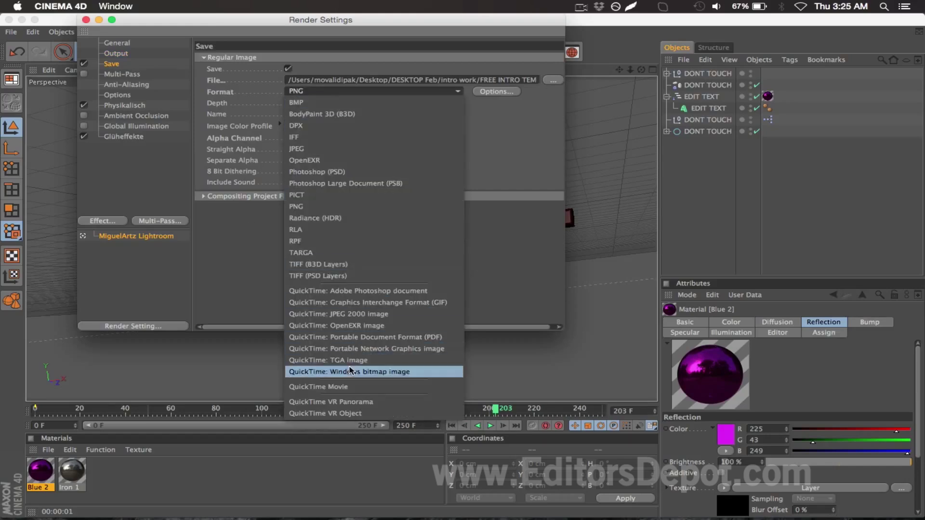
click(344, 386)
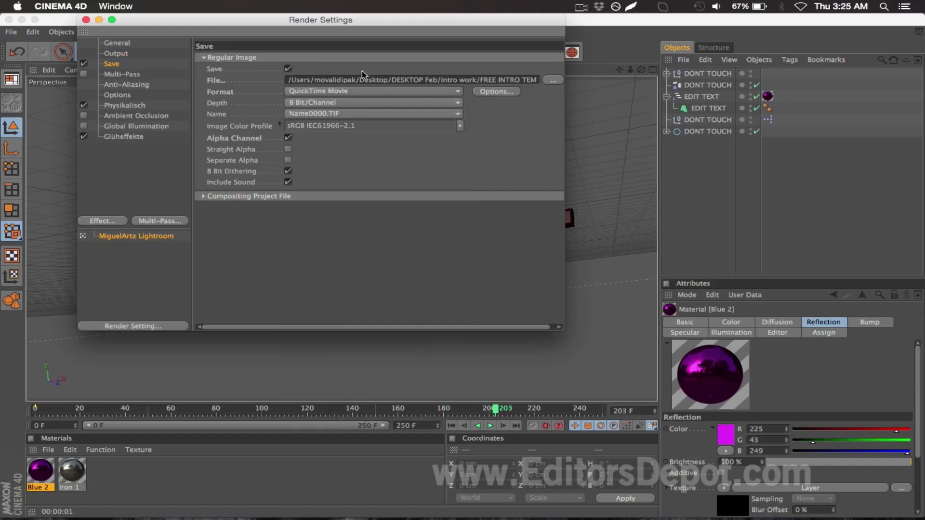
drag(510, 79, 323, 80)
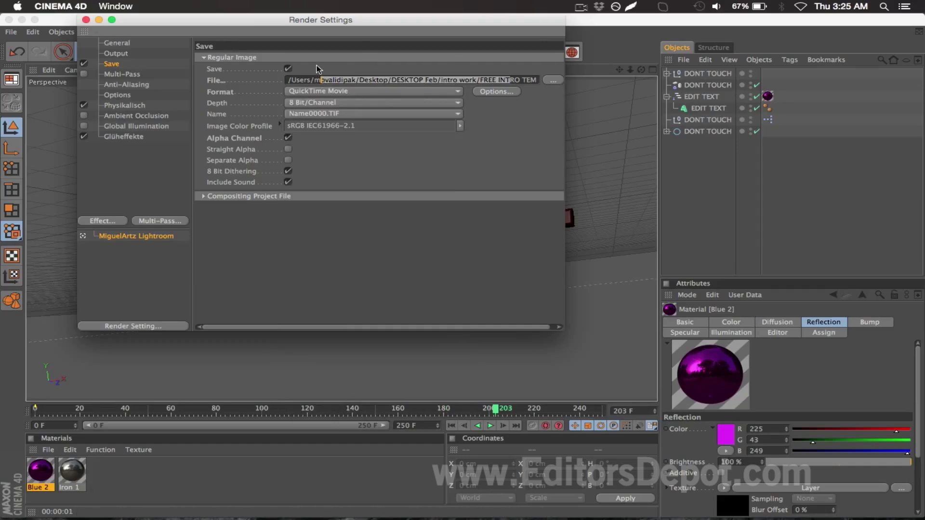
click(278, 78)
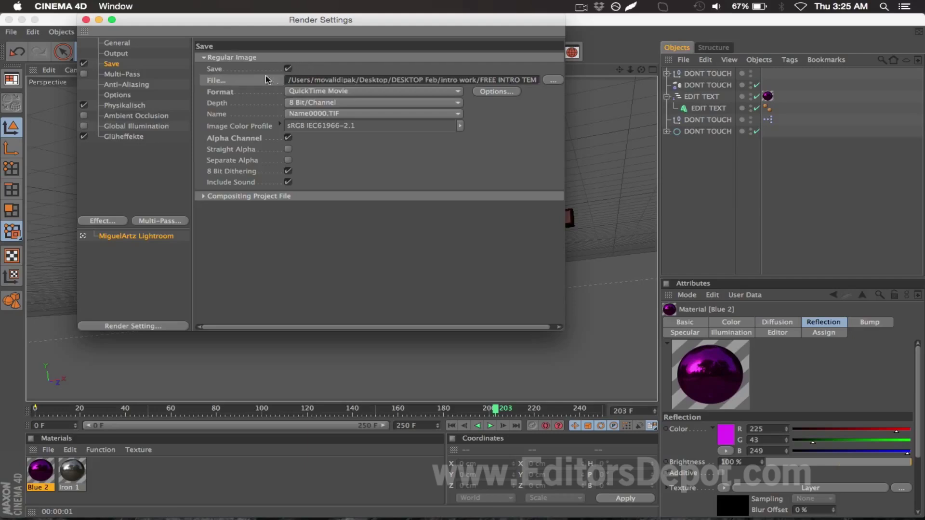
click(215, 69)
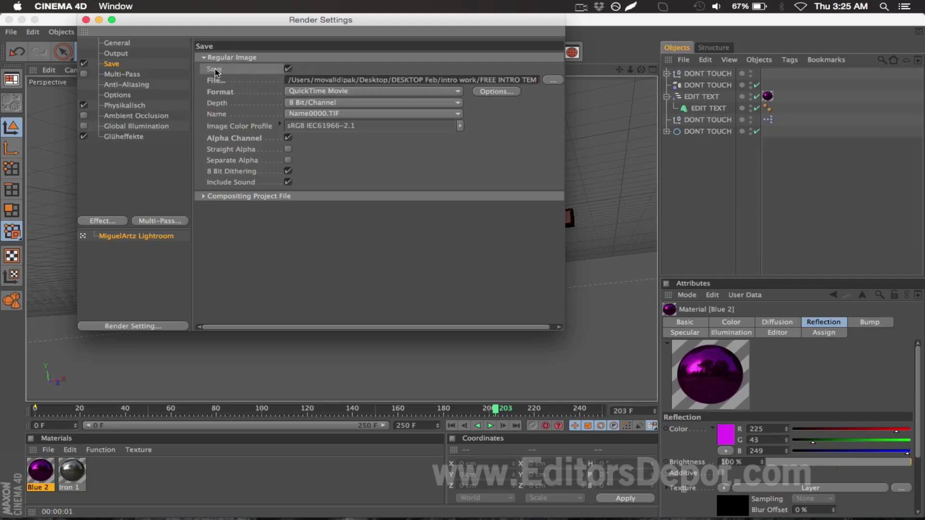
Close Render Settings, switch to After Effects and close Untitled Project without saving.
click(86, 20)
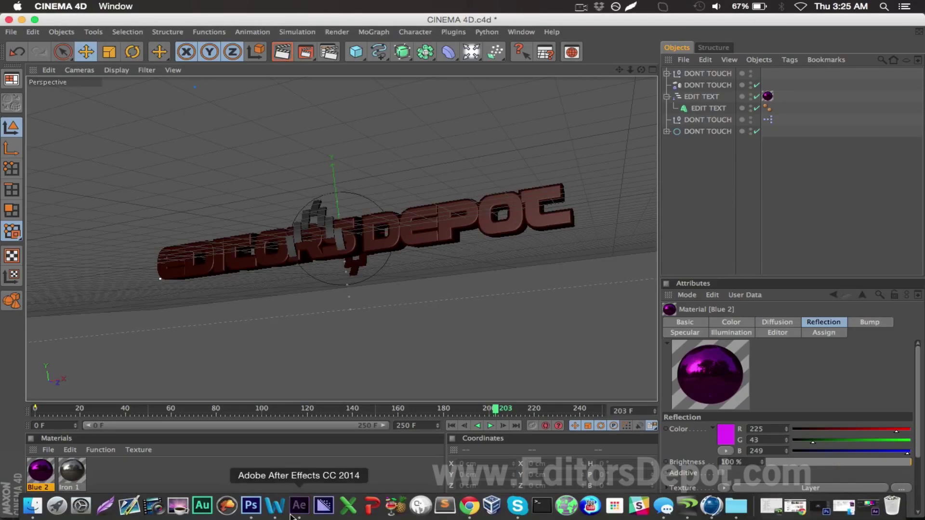
click(292, 512)
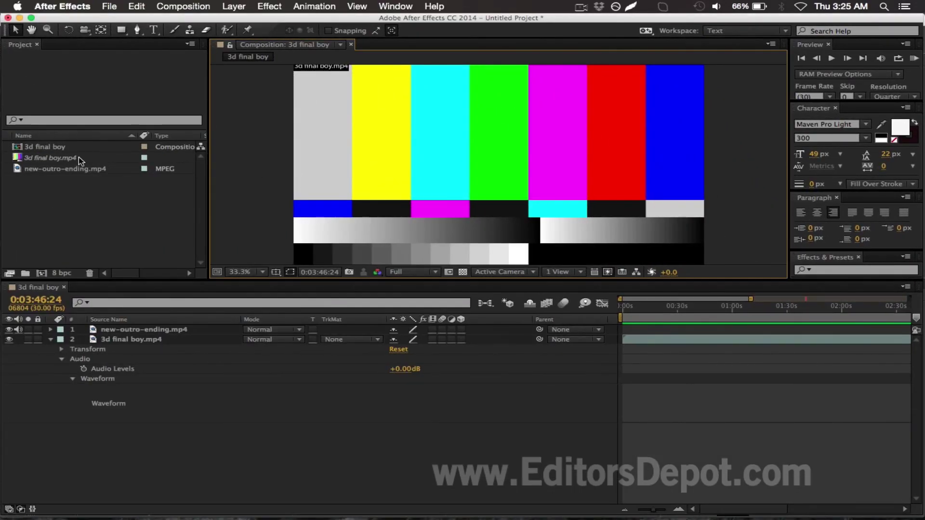
mouse_move(366, 513)
click(8, 17)
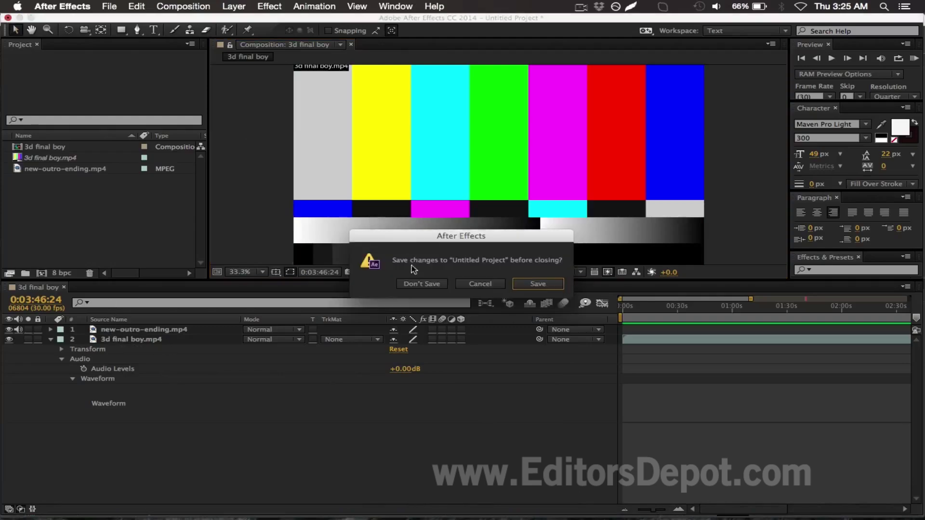
click(418, 284)
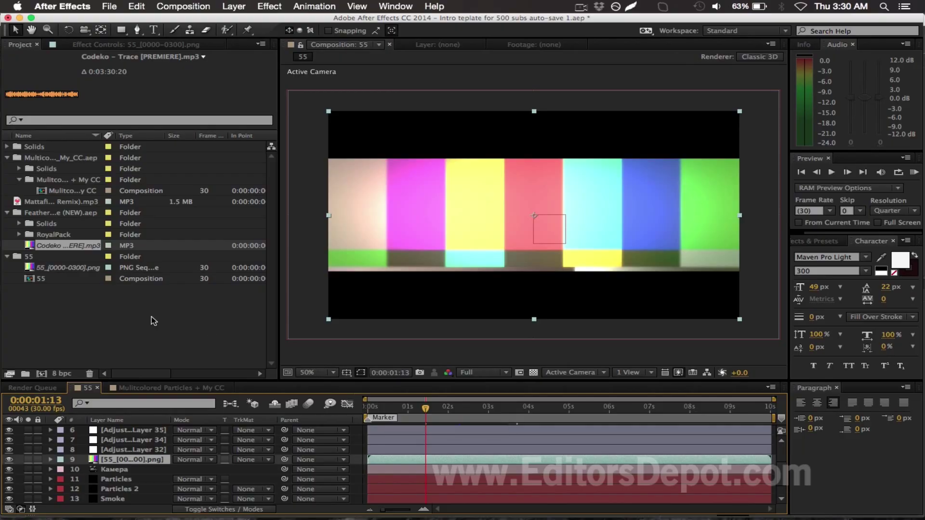
Replace the missing PNG sequence footage with c4d rendered.mov.
click(154, 321)
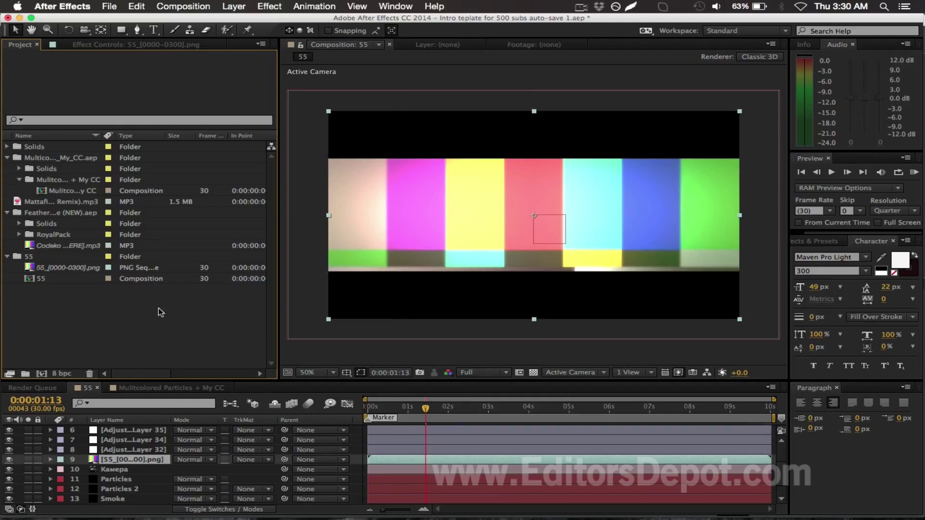
click(88, 267)
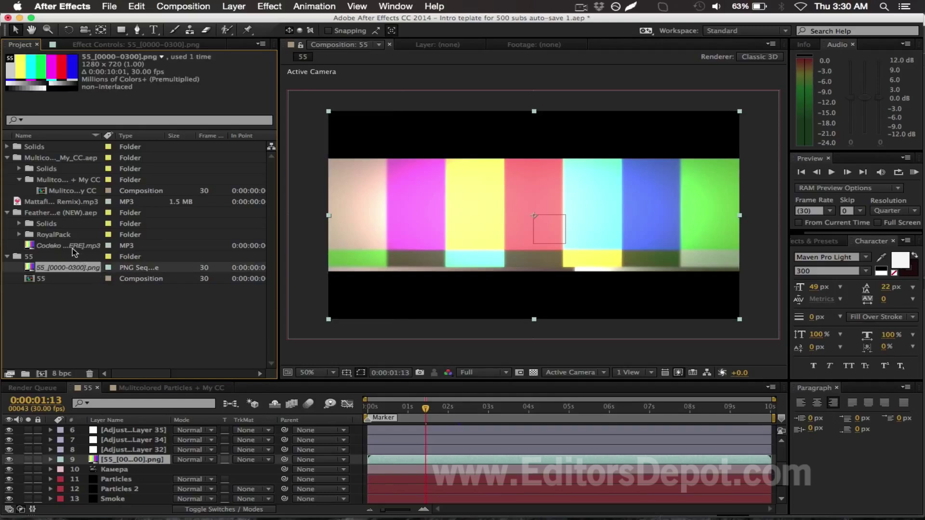
click(64, 246)
click(65, 268)
key(super+h)
click(431, 214)
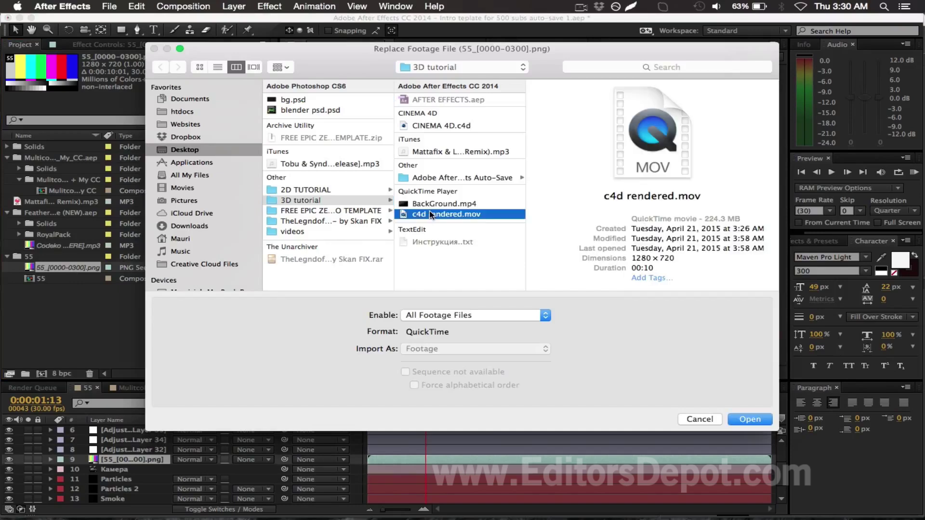
key(Return)
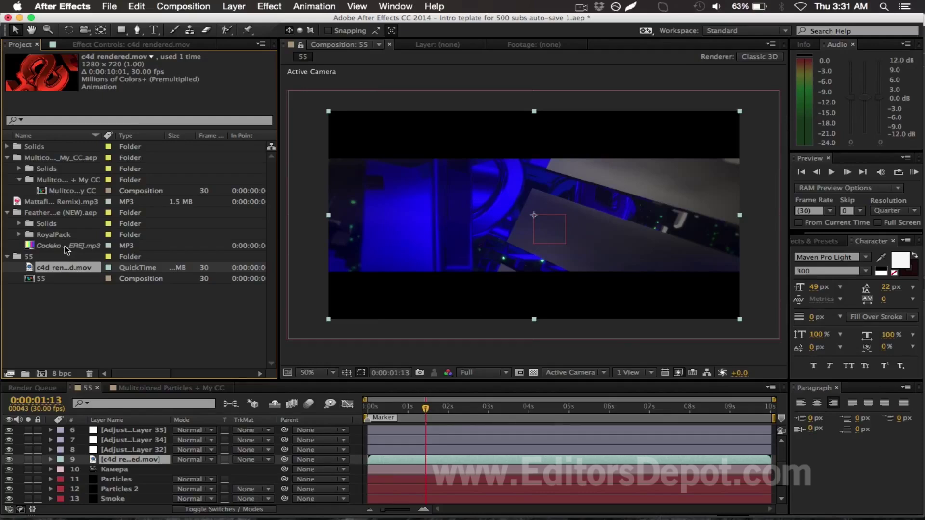
Replace the missing Codeko mp3 with the Mattafix Big City Life mp3.
click(67, 247)
key(super+h)
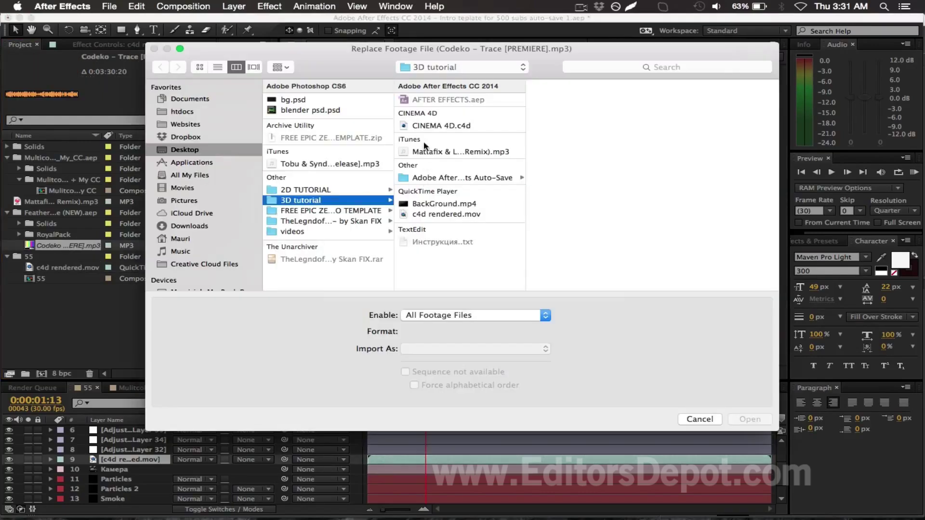
click(424, 152)
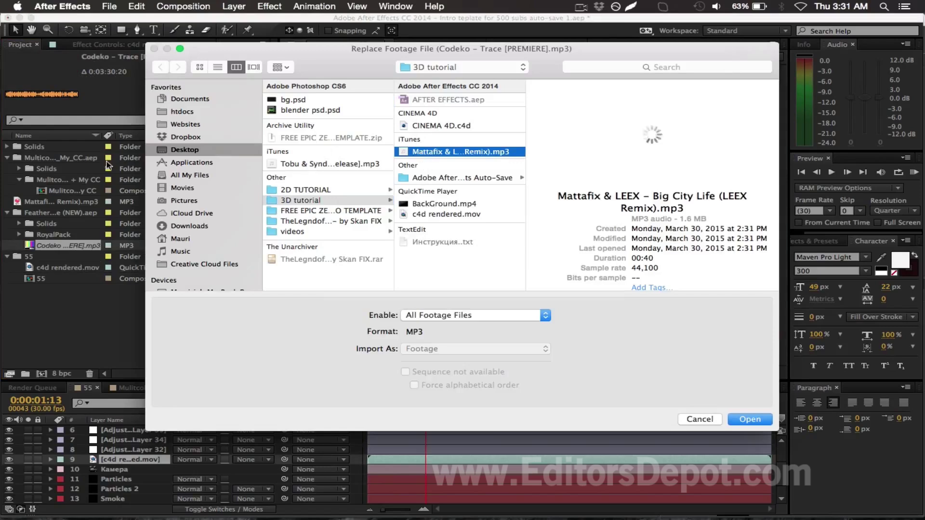
click(750, 419)
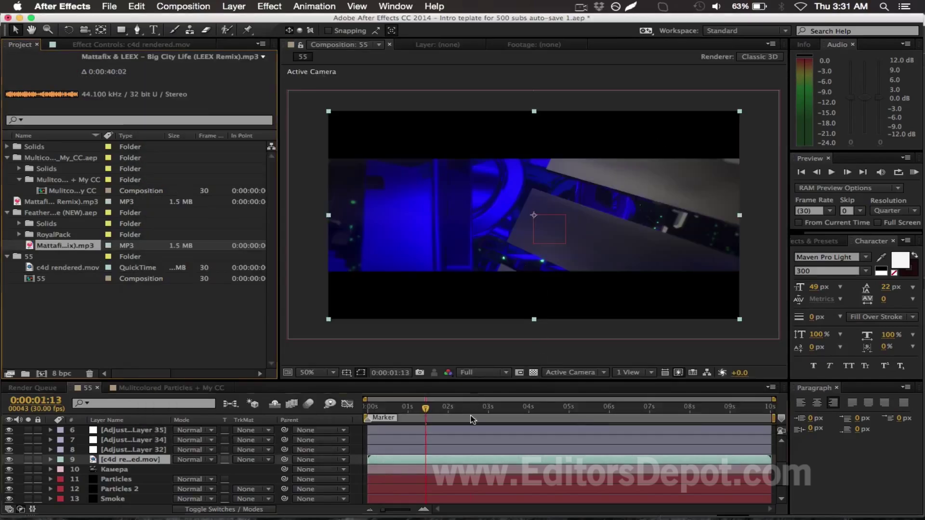
Move the playhead to 0:00:04:00, keeping c4d rendered.mov at layer 9 after undoing a reorder.
click(471, 409)
click(528, 407)
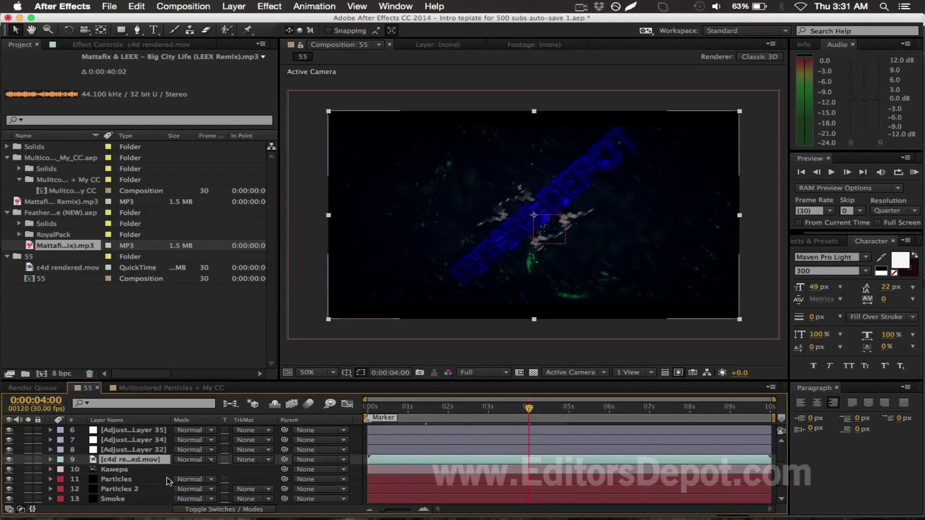
scroll(166, 496, up, 1)
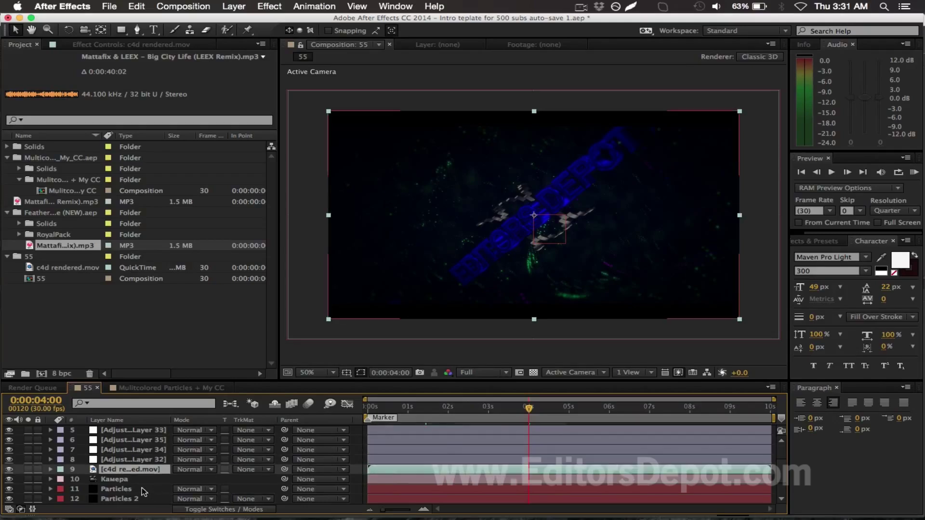
drag(130, 472, 119, 432)
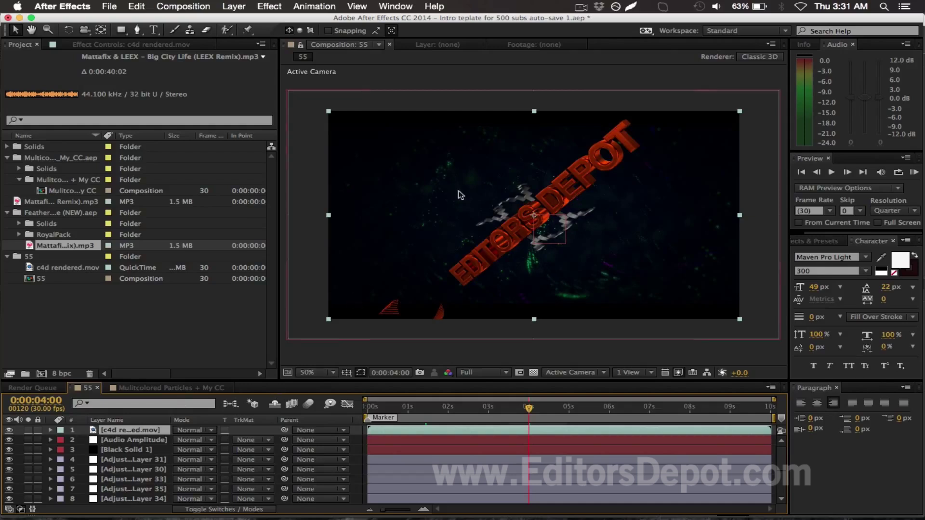
key(super+z)
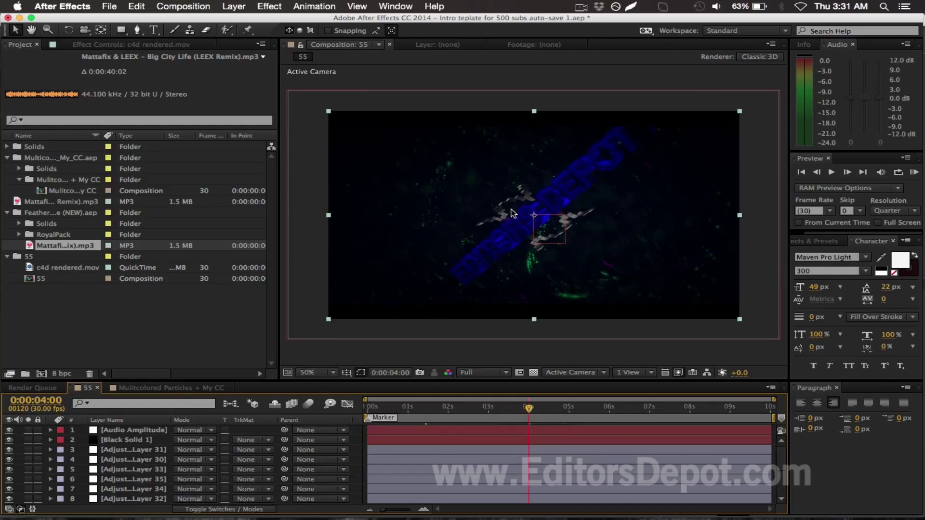
scroll(570, 463, down, 5)
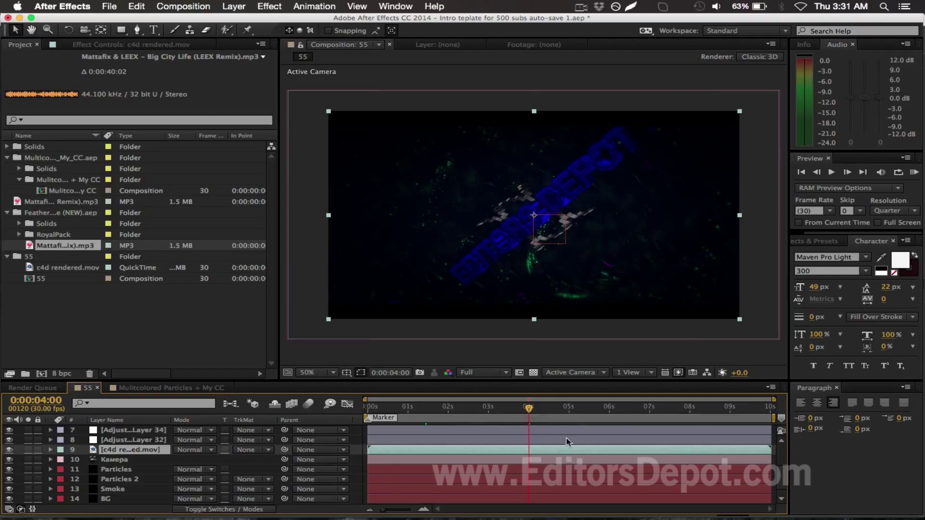
click(553, 348)
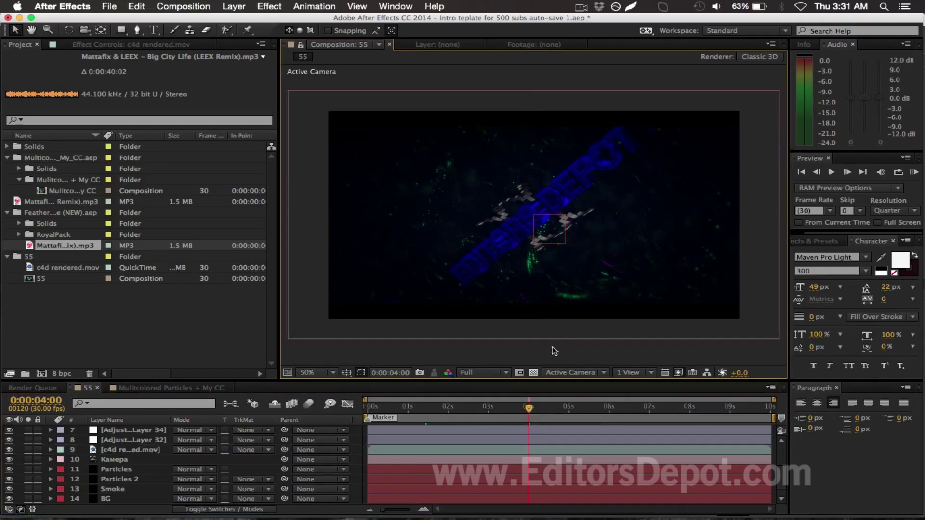